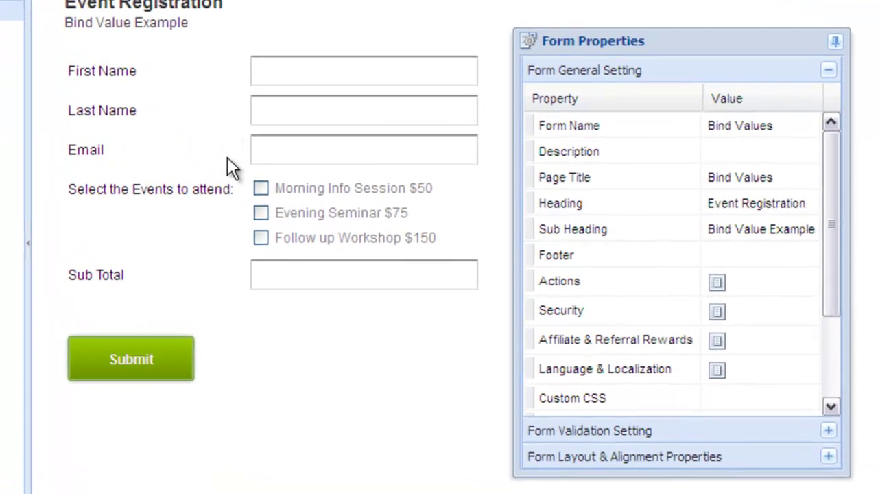
Review the data, display and bind values of the Event Selection checkbox field, leaving its options unchanged
click(201, 217)
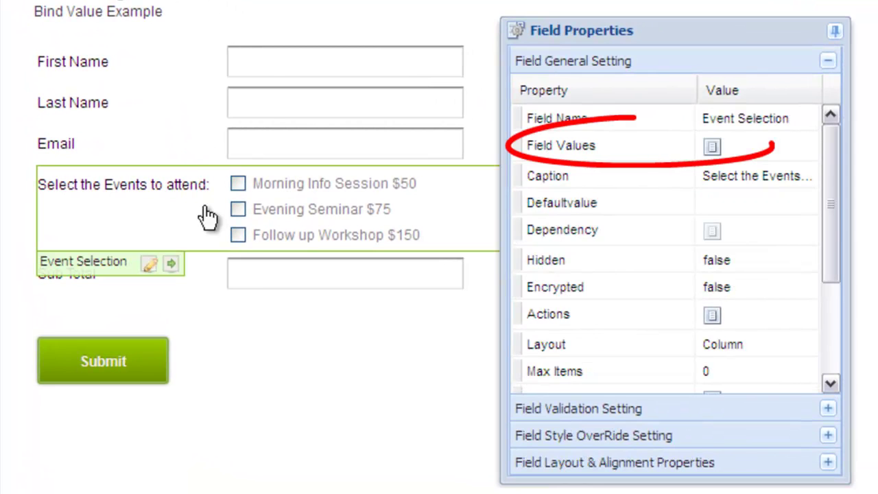
click(738, 151)
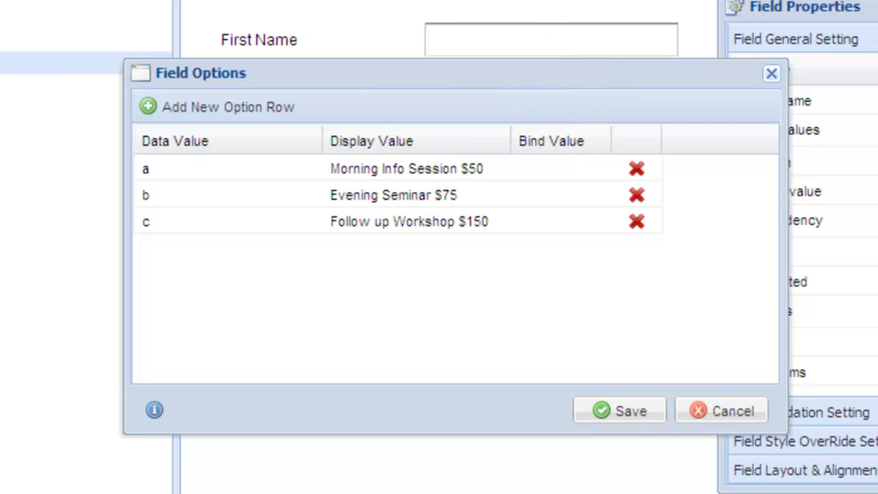
click(710, 403)
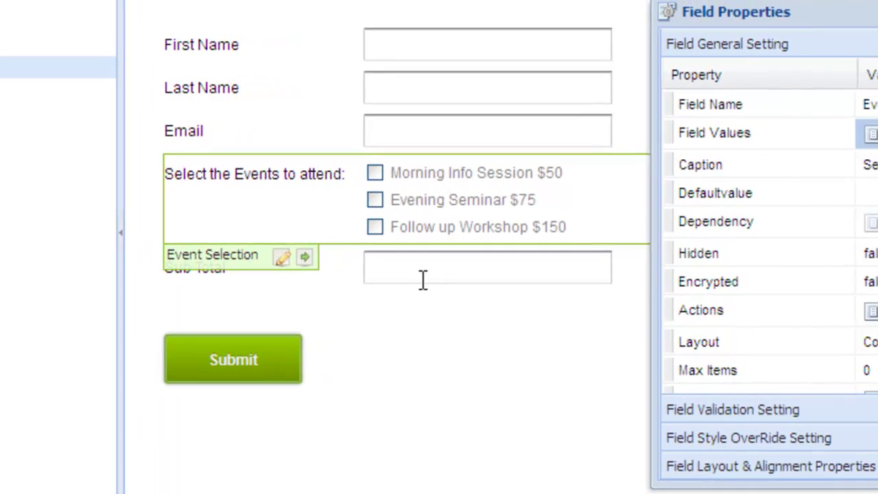
Start a binding formula for the Sub Total field with IF [Event Selection] = 'a' THEN 50
click(281, 279)
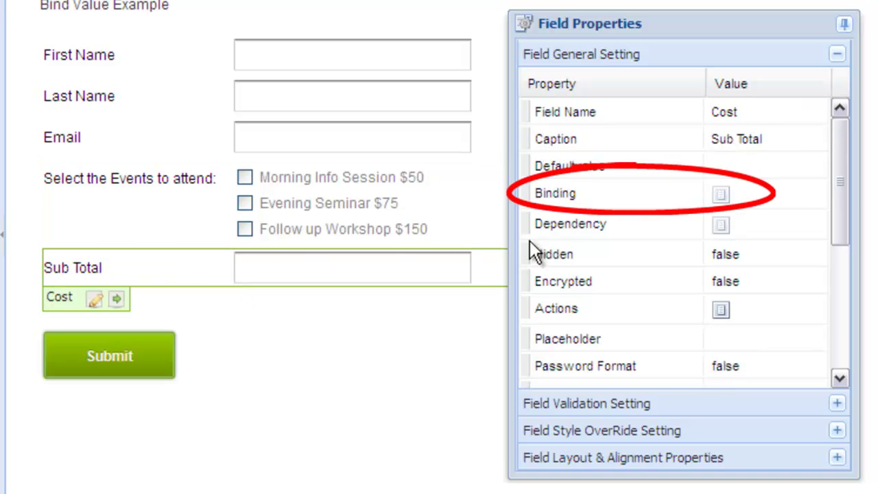
click(763, 191)
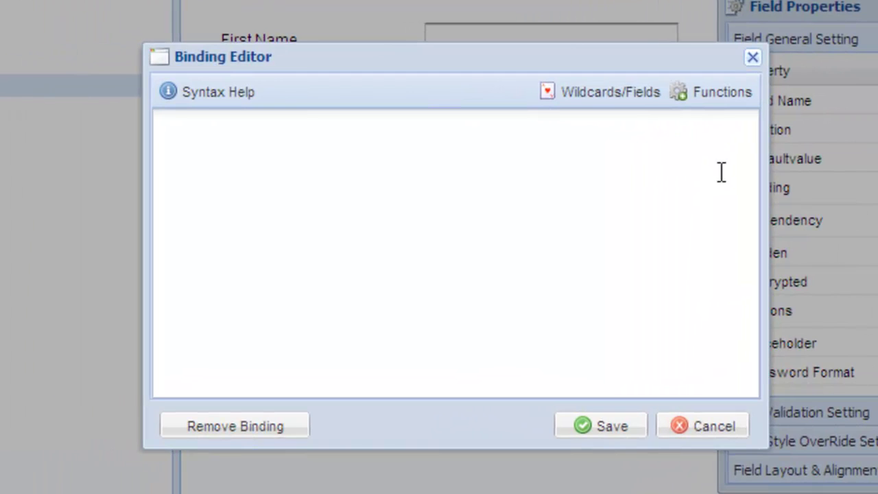
click(705, 163)
text(IF)
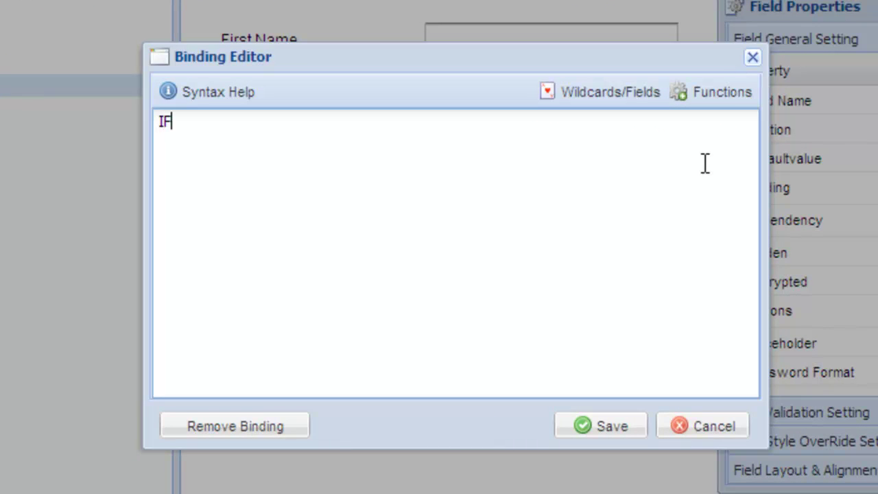
click(632, 94)
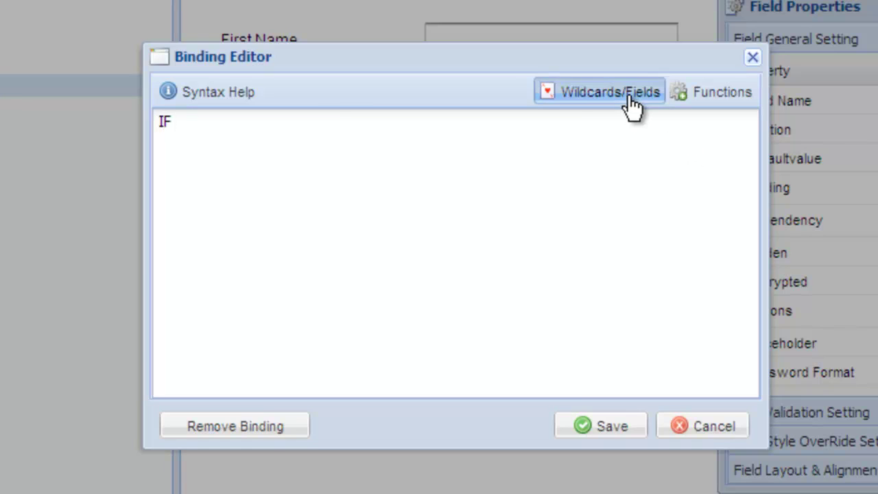
click(494, 186)
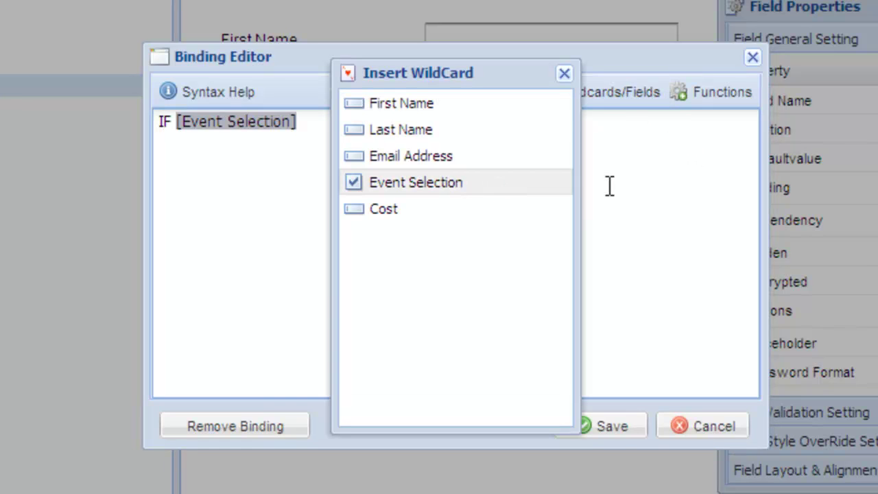
text(= 'a' )
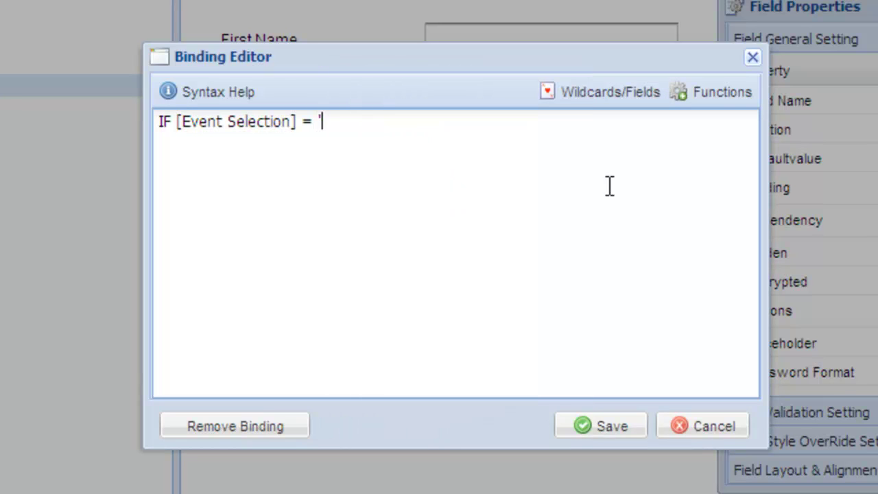
text(THEN)
key(Return)
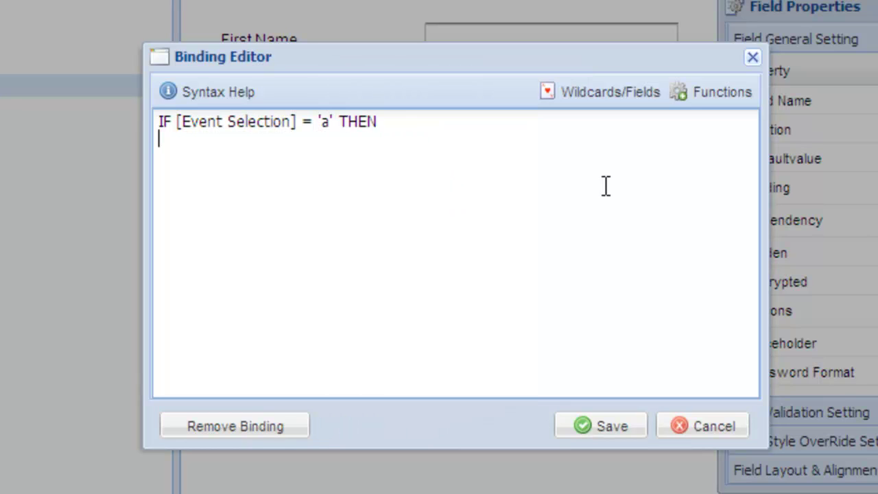
text(50)
Add the branch ELSEIF [Event Selection] = 'b' THEN 75 to the Sub Total binding
key(Return)
text(ELSEIF)
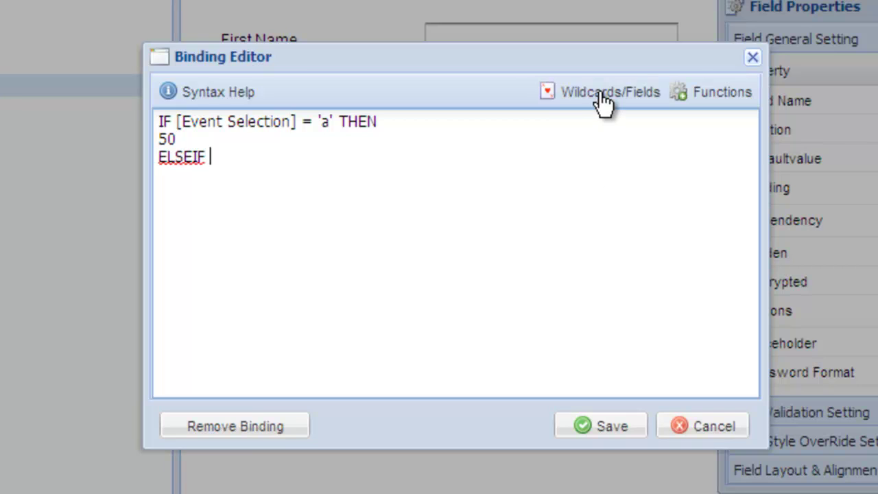
click(602, 98)
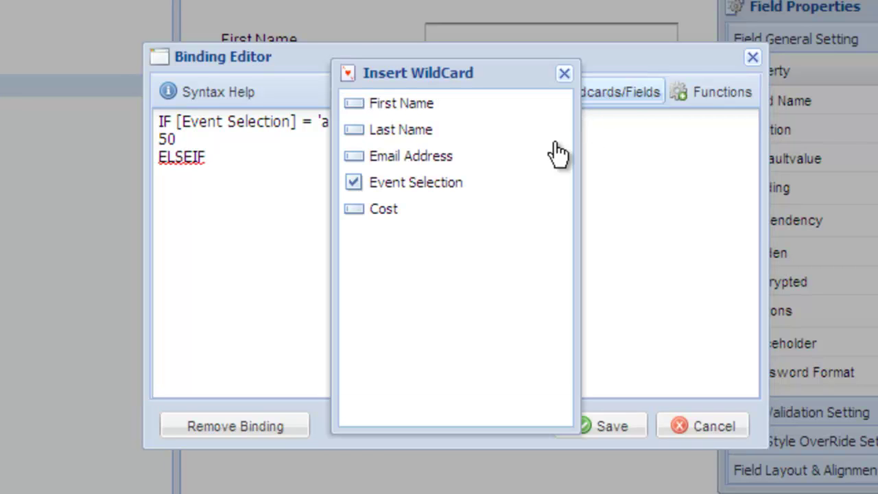
click(493, 187)
click(588, 182)
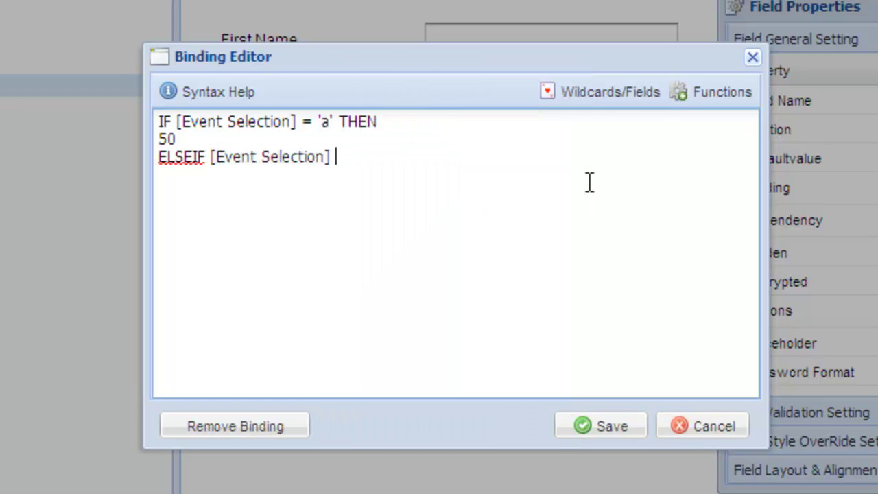
text(= 'b' THEN)
key(Return)
text(75)
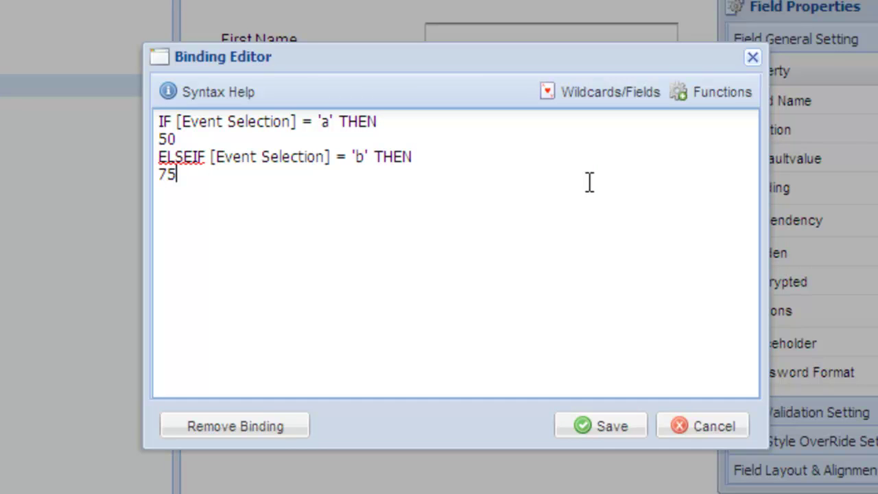
Add ELSEIF [Event Selection] = 'c' THEN 150, end the formula with ENDIF, and save the Sub Total binding
key(Return)
text(ELSEIF)
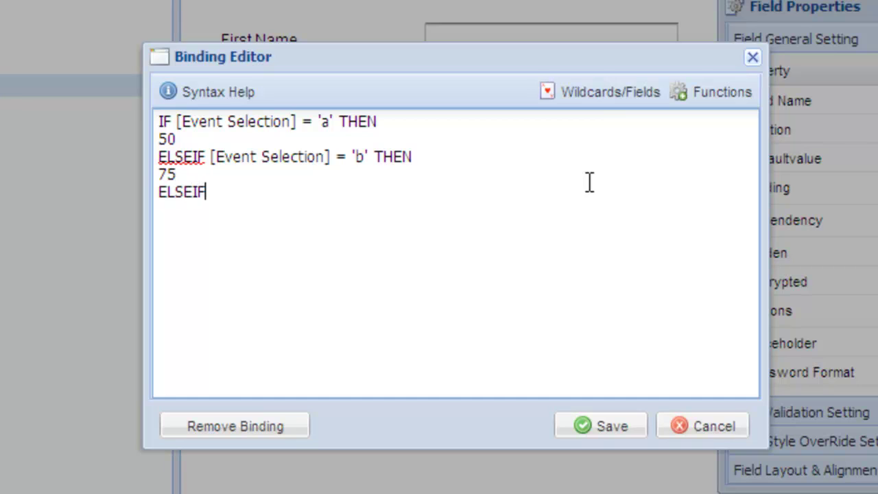
click(595, 93)
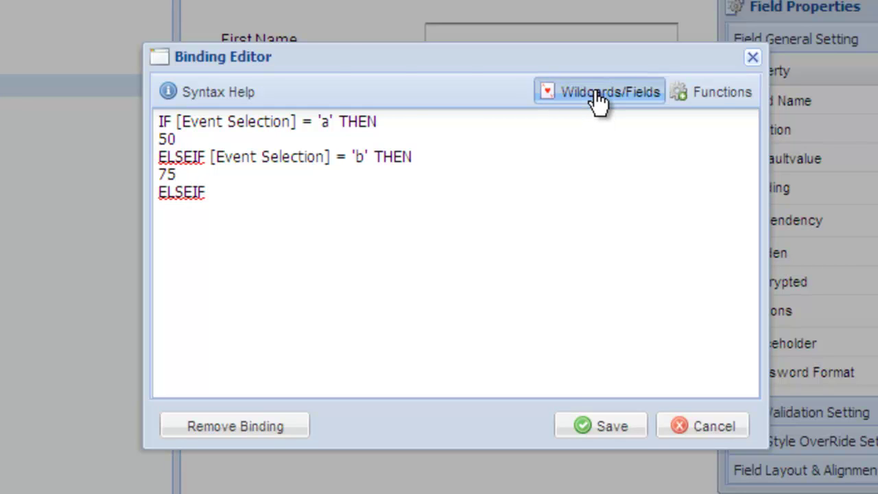
click(480, 182)
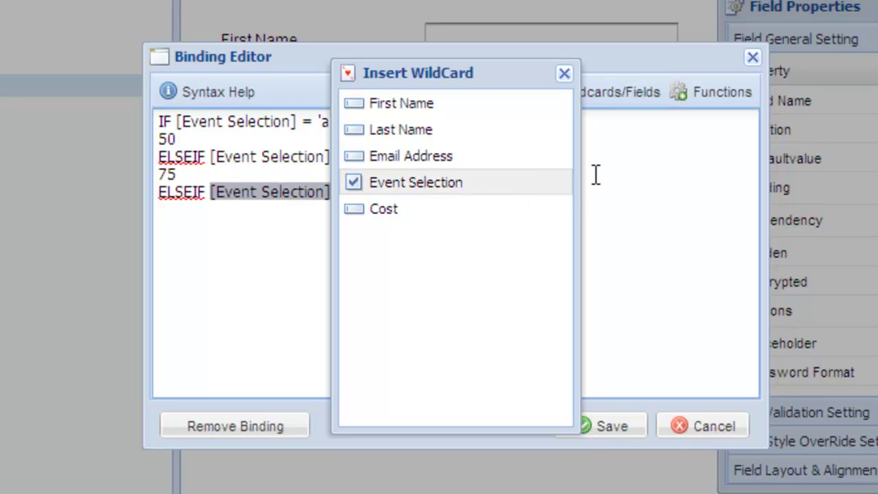
text(= 'c' THEN)
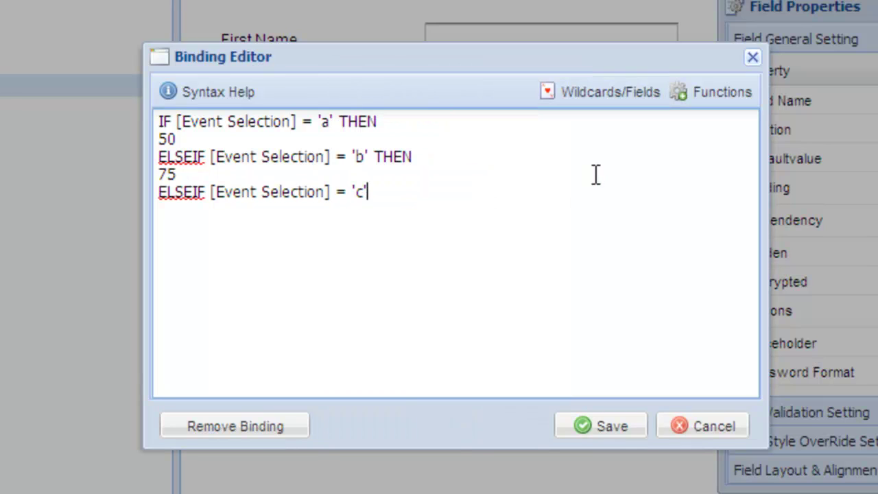
key(Return)
text(15)
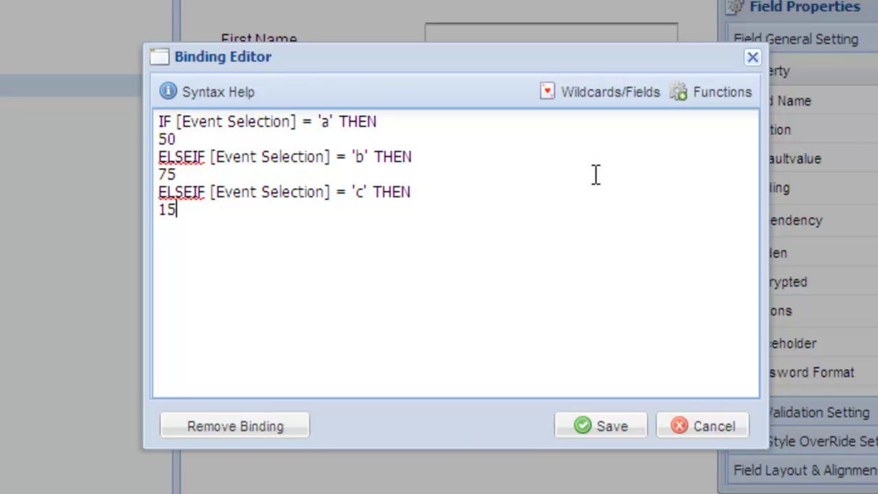
text(0 ENDIF)
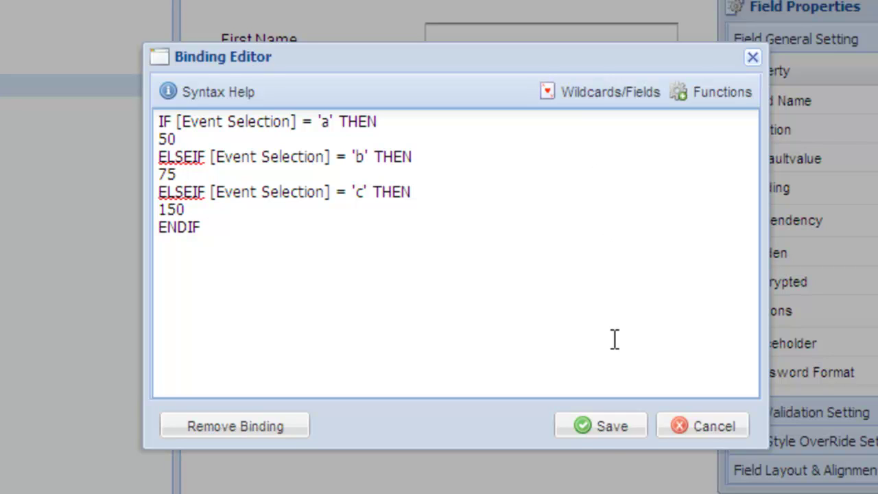
click(616, 436)
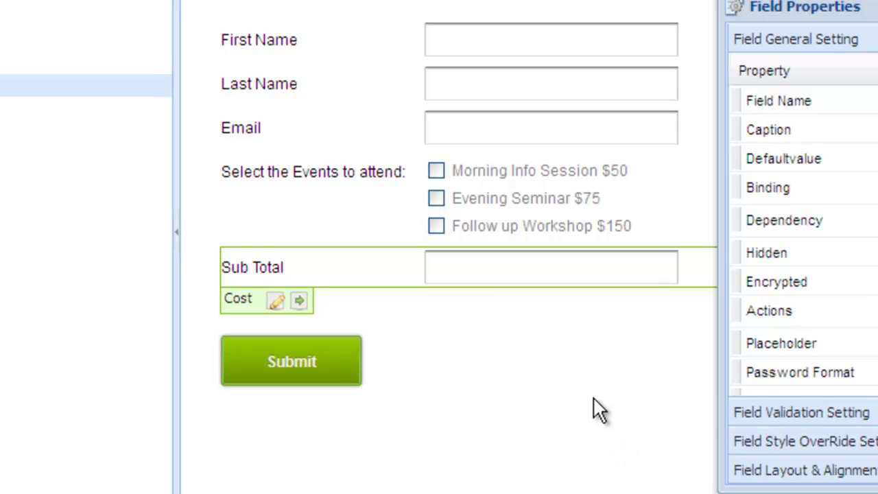
Test the Sub Total calculation by toggling the three event checkboxes, leaving them all unticked
click(435, 170)
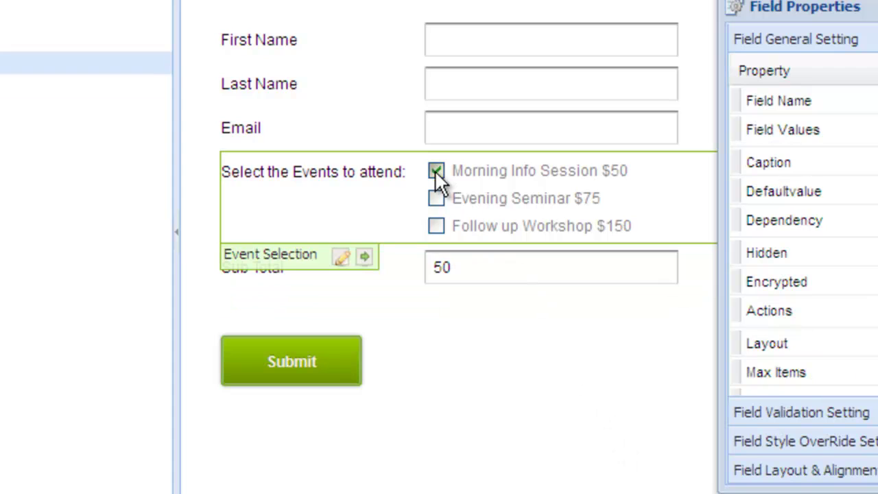
click(436, 198)
click(436, 195)
double_click(437, 223)
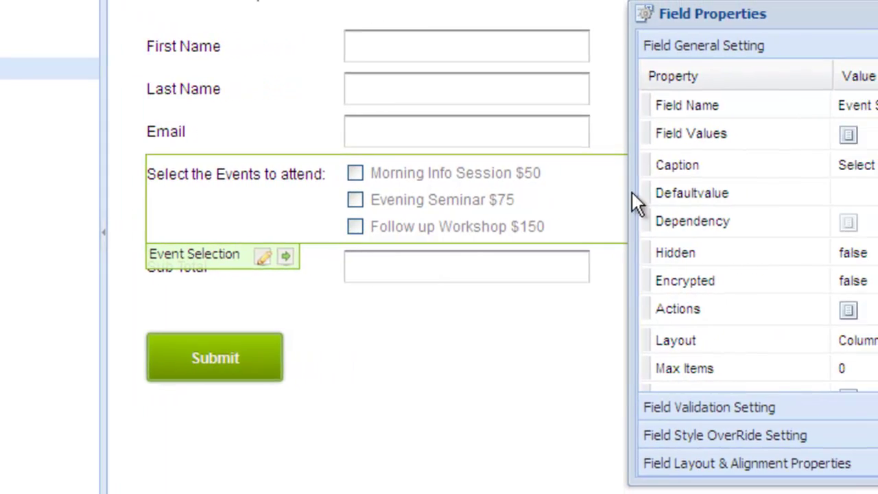
Give the Event Selection options bind values of 50 for a, 75 for b and 150 for c, and save them
click(848, 134)
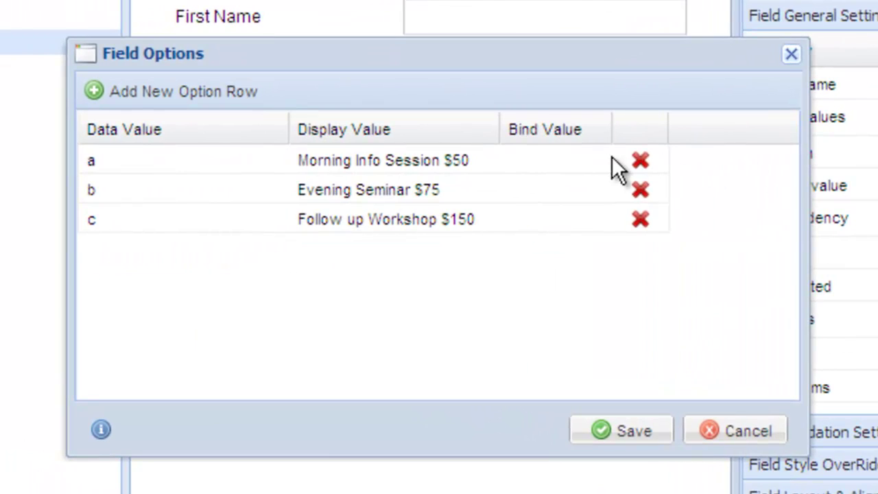
click(572, 160)
text(50)
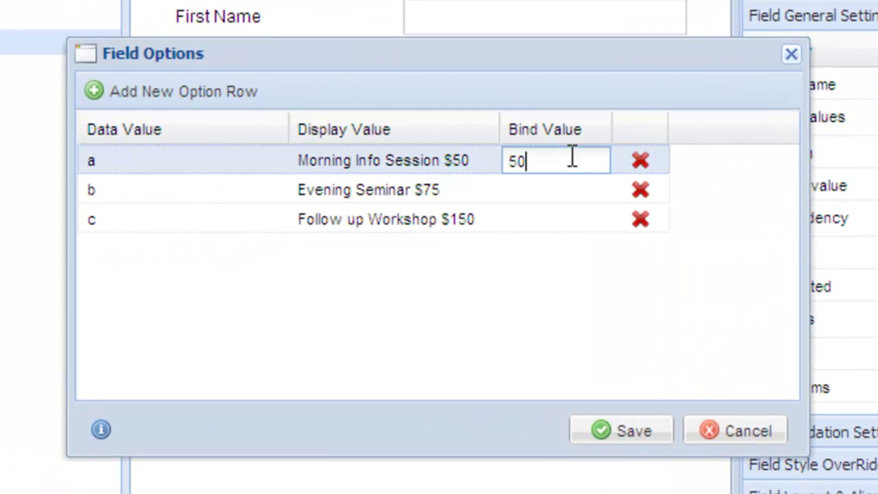
click(573, 191)
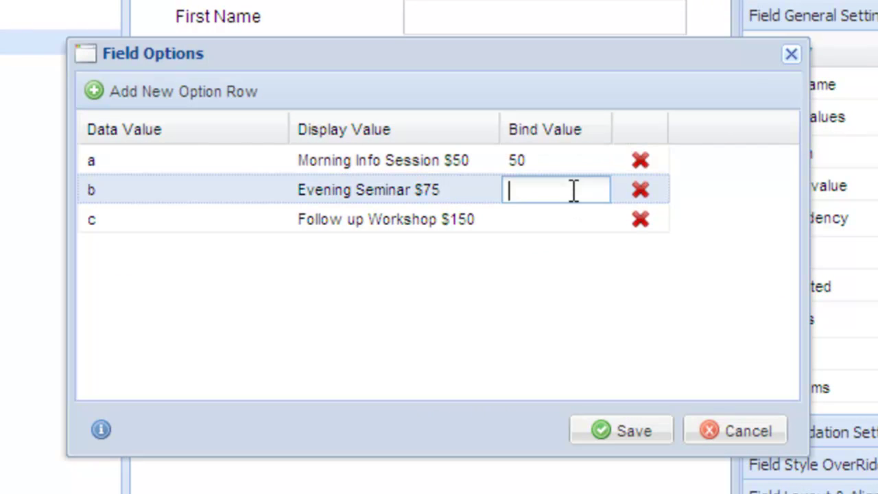
text(75)
click(565, 218)
text(150)
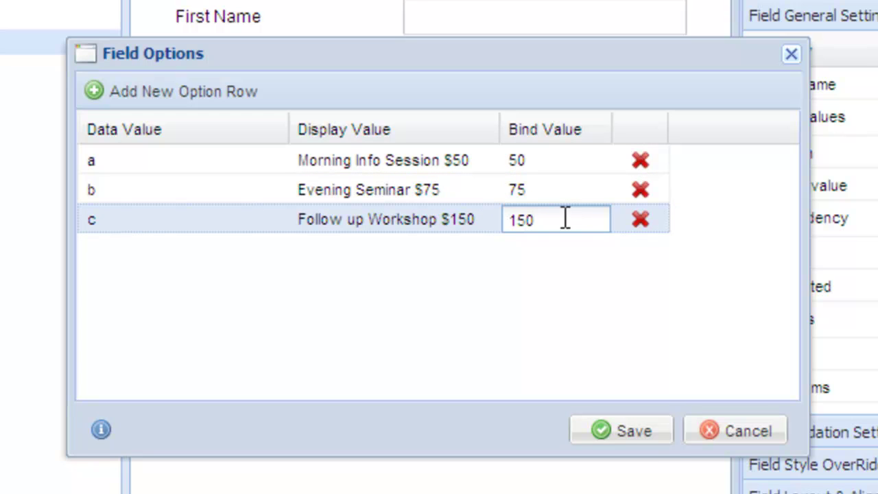
click(659, 439)
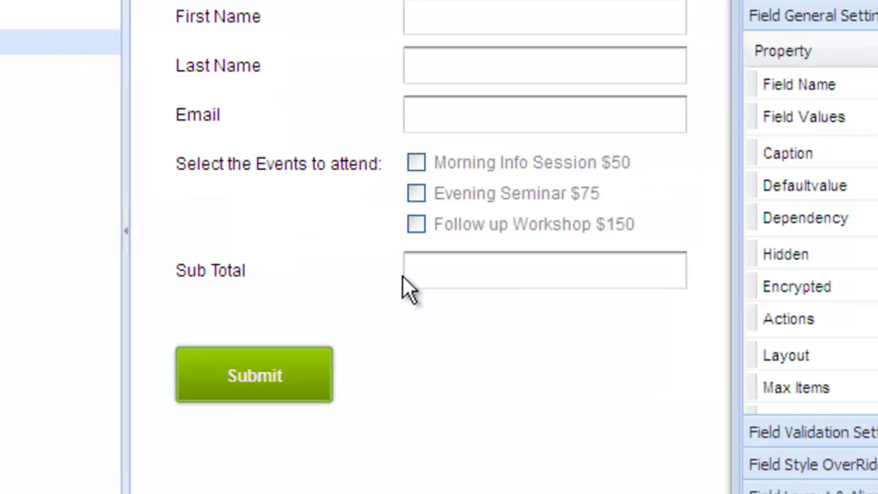
Replace the IF/ELSEIF formula in the Sub Total binding with the [Event Selection] field wildcard and save the binding
click(400, 275)
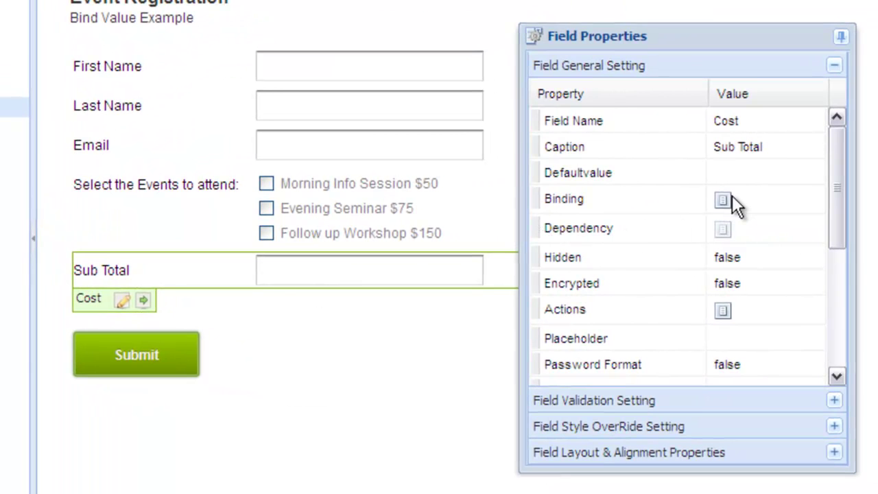
click(732, 197)
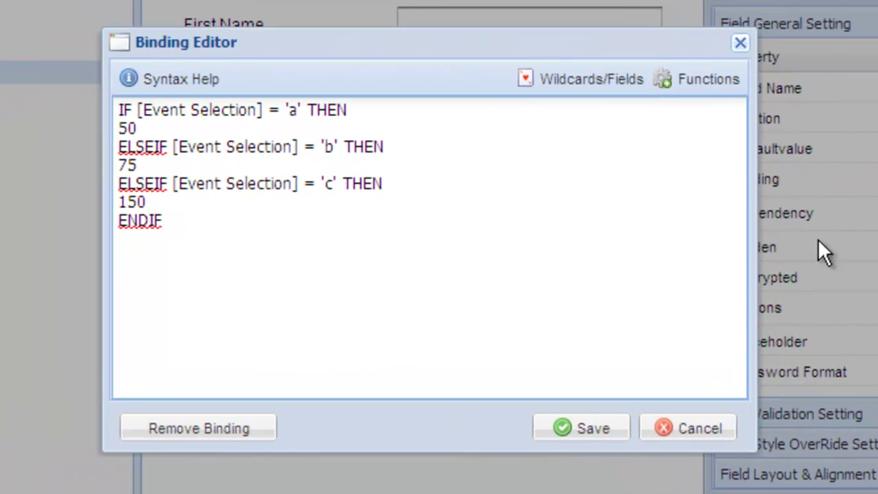
drag(163, 220, 114, 110)
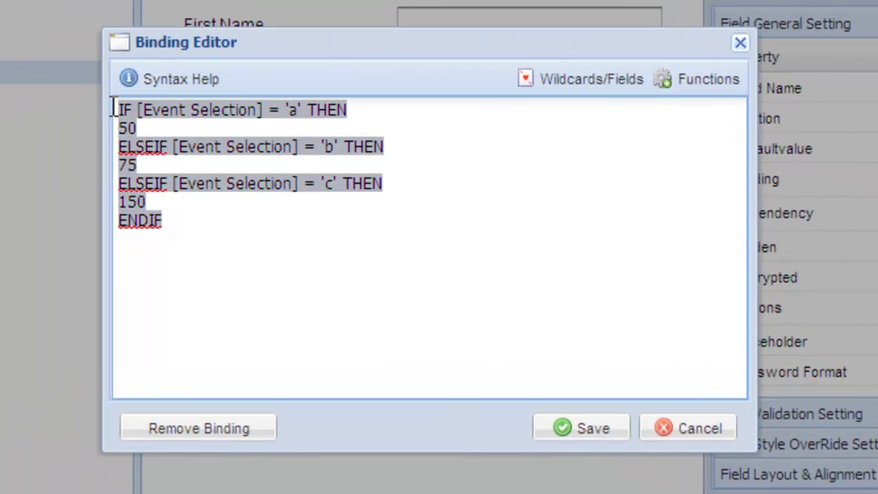
key(Delete)
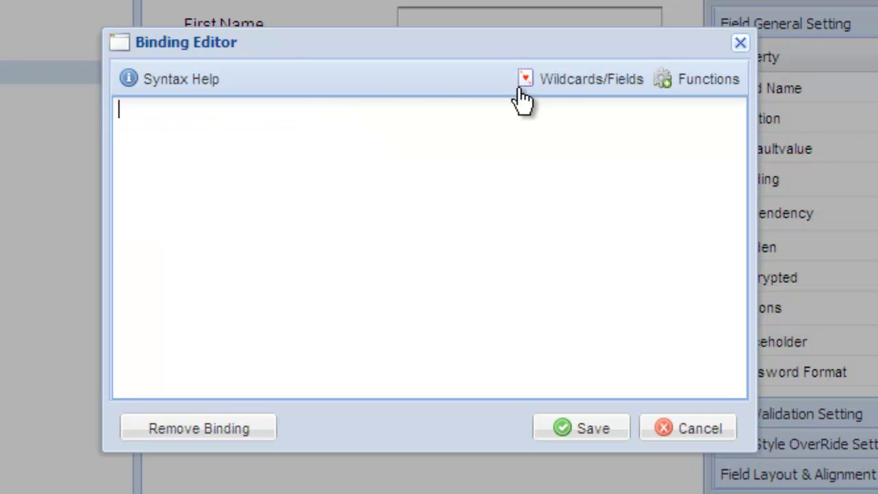
click(549, 98)
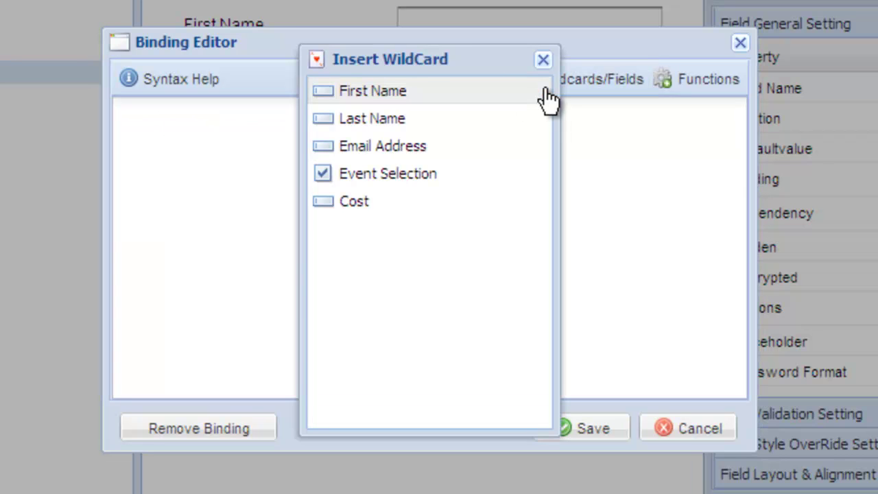
double_click(478, 175)
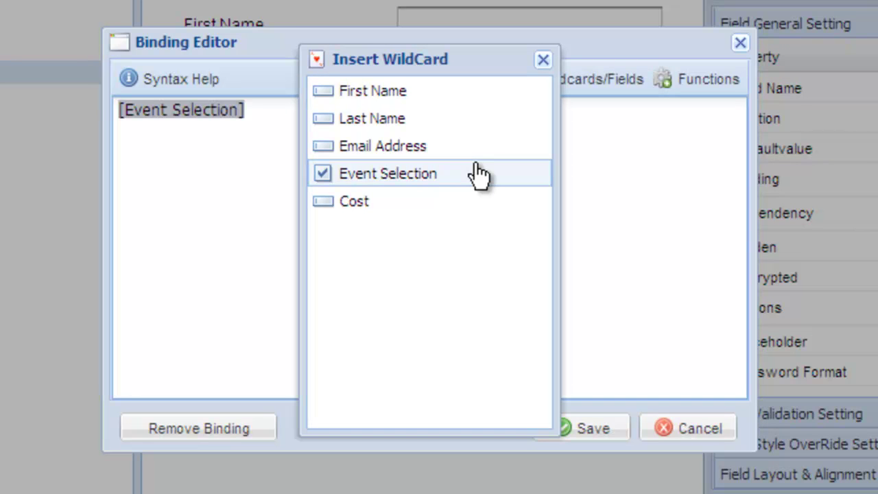
click(542, 60)
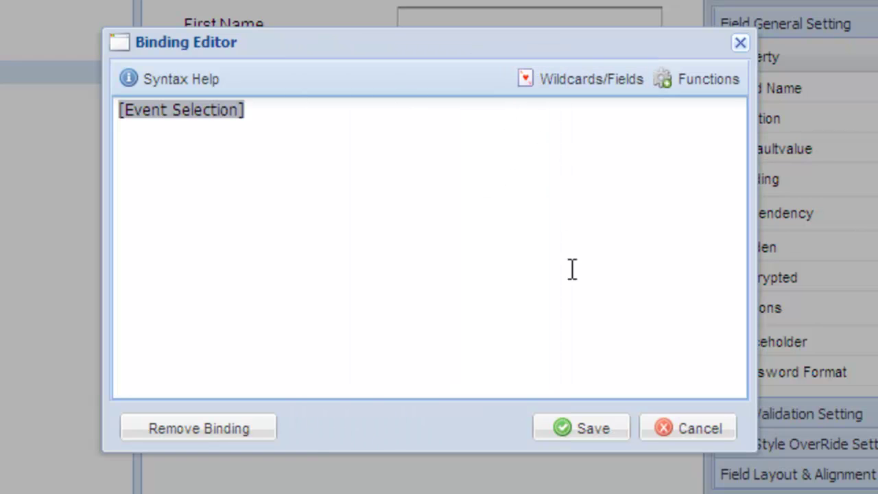
click(583, 428)
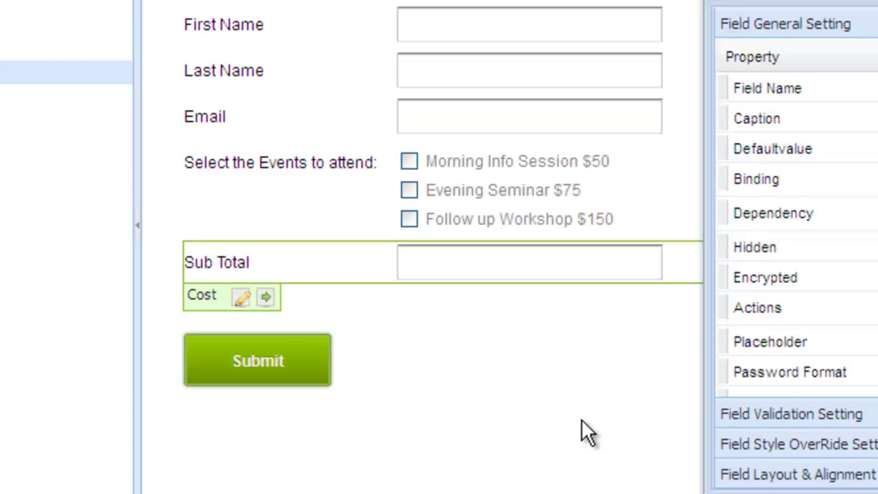
Test the Sub Total output by ticking all three event checkboxes and unticking them again
click(409, 193)
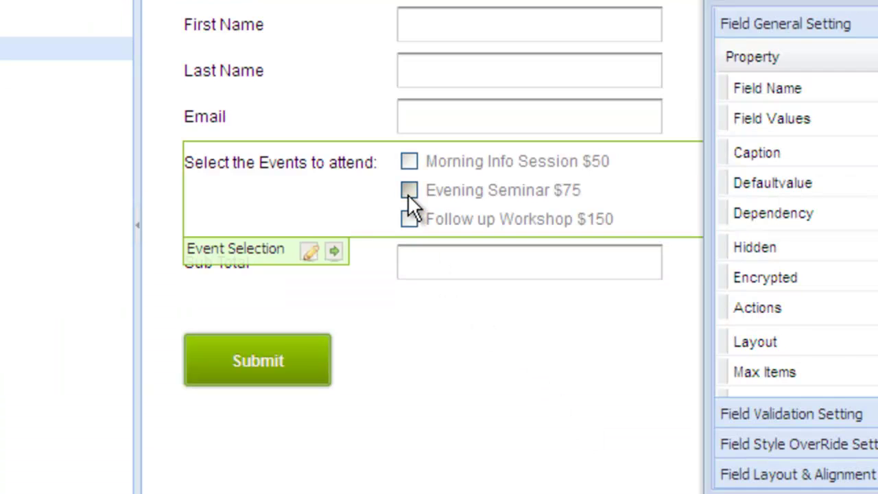
click(408, 193)
click(408, 220)
click(409, 219)
click(409, 218)
click(408, 184)
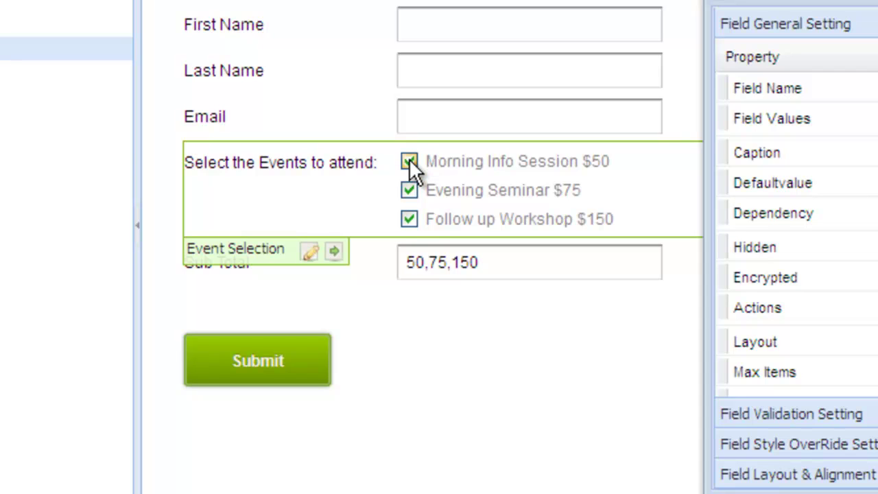
click(409, 161)
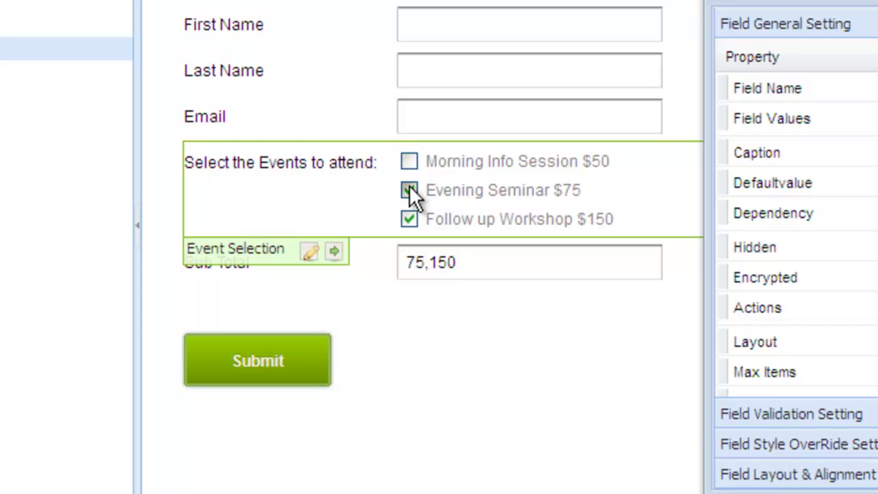
click(409, 184)
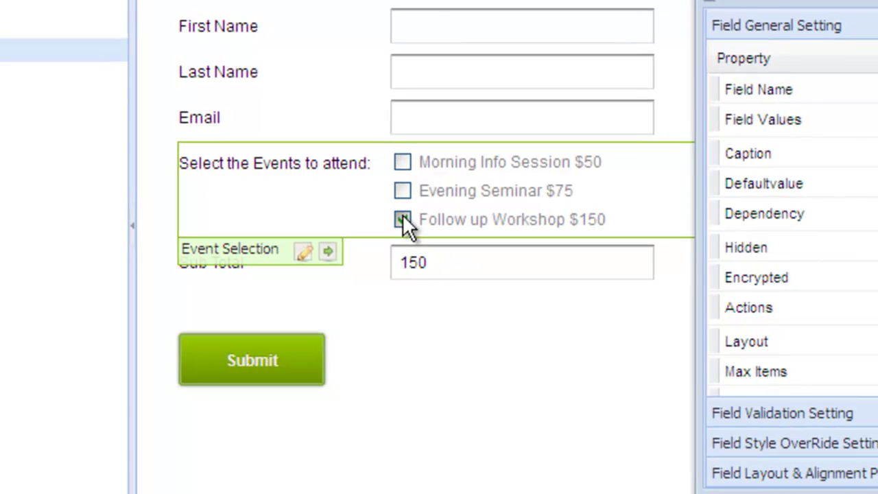
click(403, 218)
Wrap [Event Selection] in the addSelected function in the Sub Total binding and save it
click(370, 263)
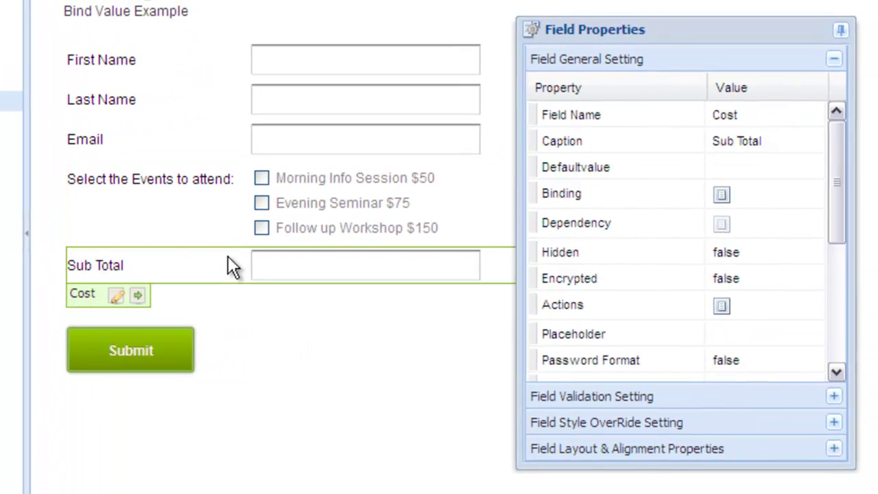
click(721, 194)
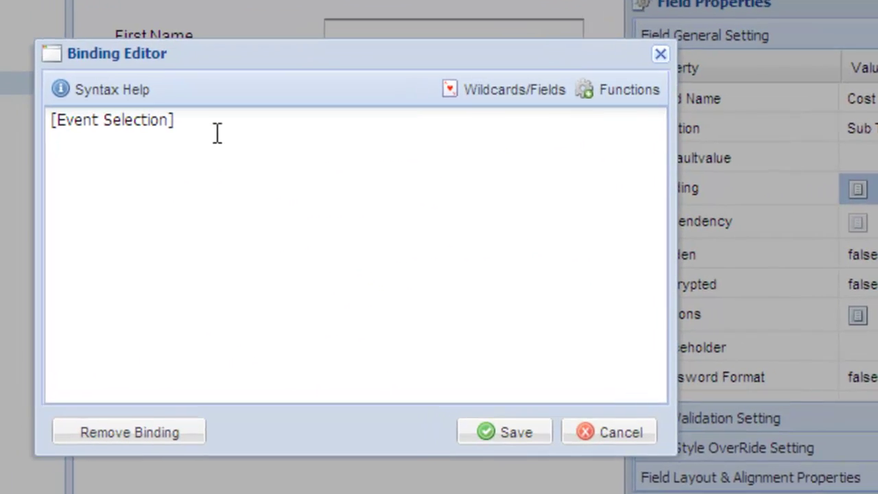
drag(138, 137, 12, 137)
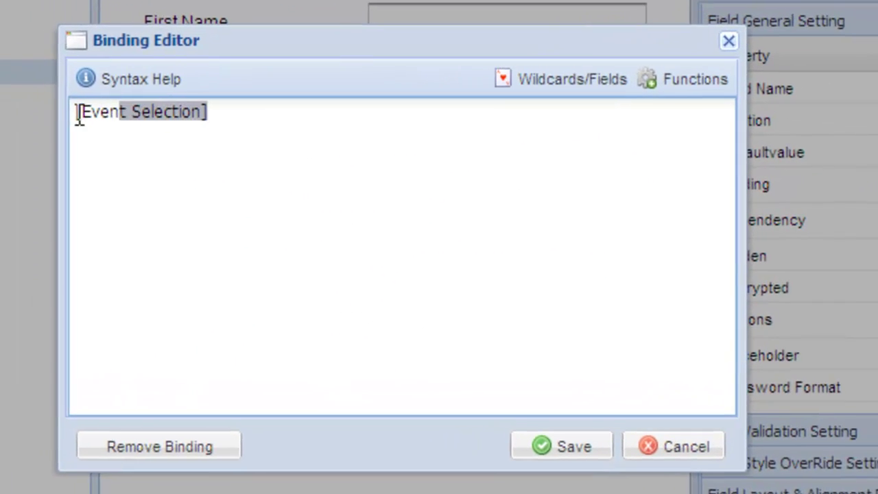
drag(79, 116, 76, 115)
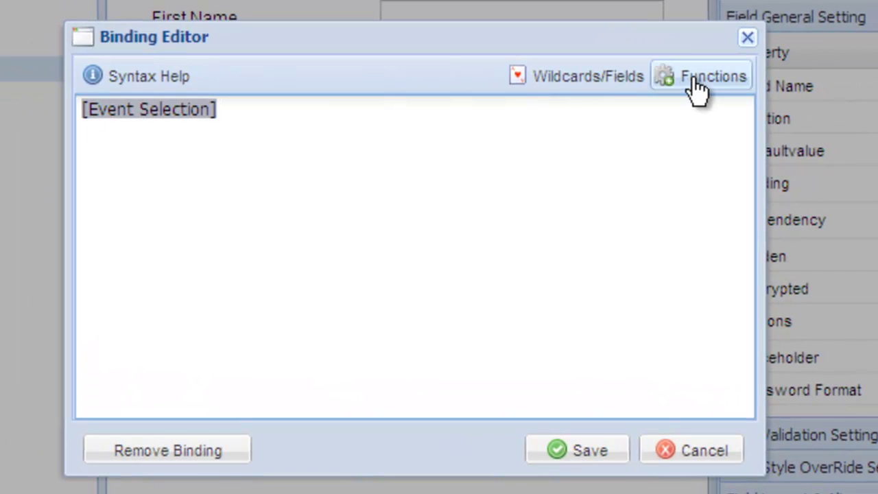
click(696, 81)
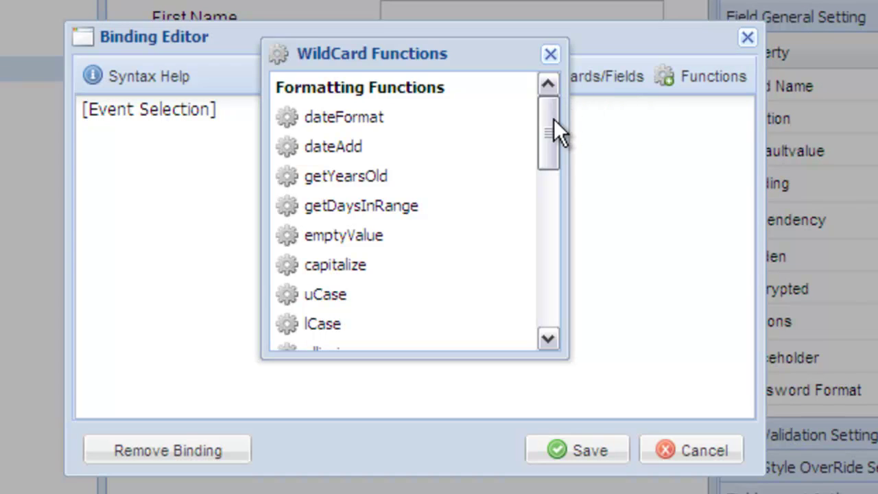
scroll(553, 275, down, 3)
scroll(551, 301, down, 5)
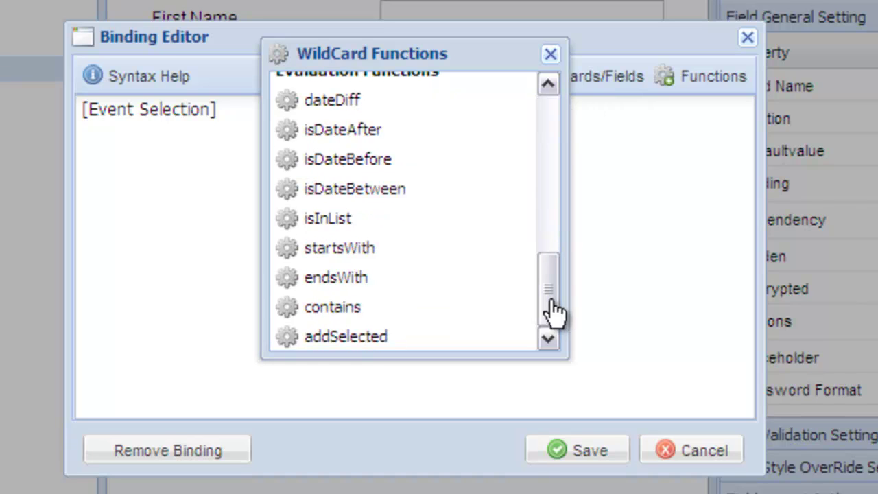
mouse_move(446, 336)
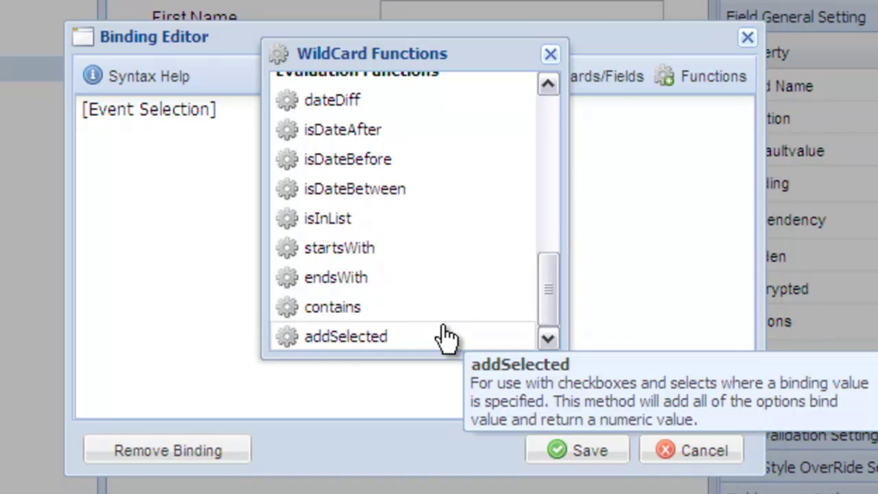
click(446, 336)
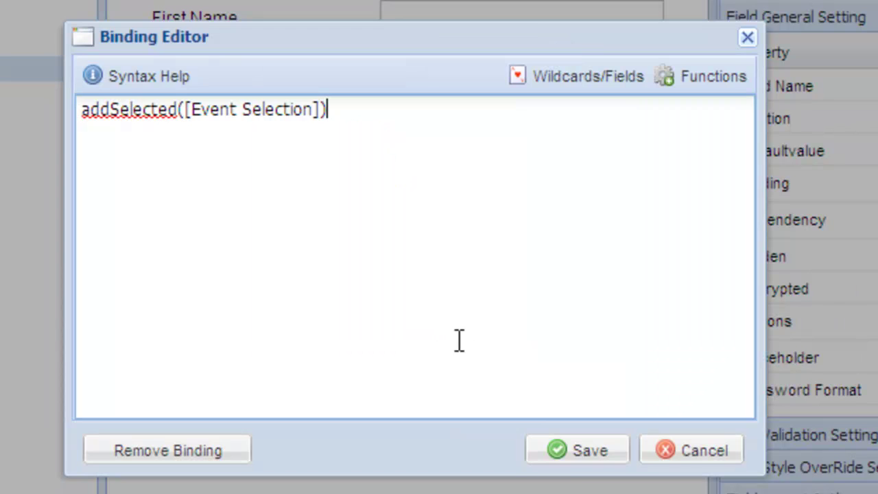
click(557, 450)
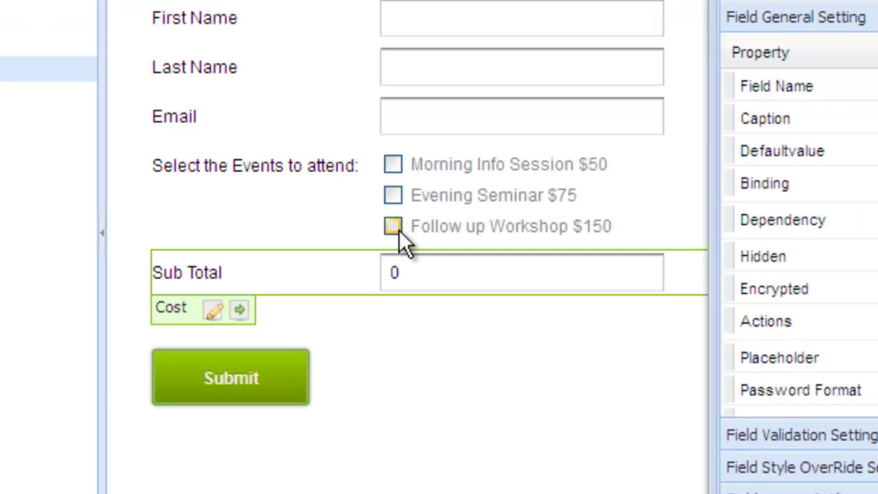
Test the summed Sub Total by ticking Follow up Workshop, Evening Seminar and Morning Info Session, leaving all three ticked
click(397, 227)
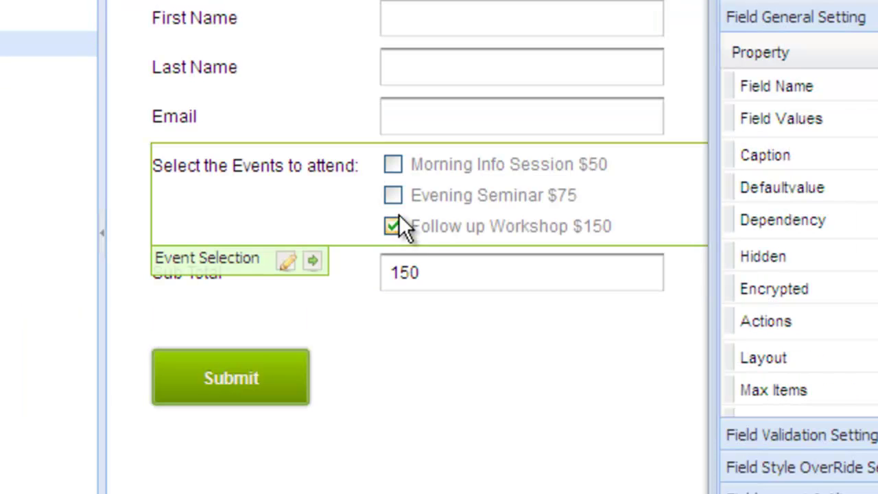
click(396, 198)
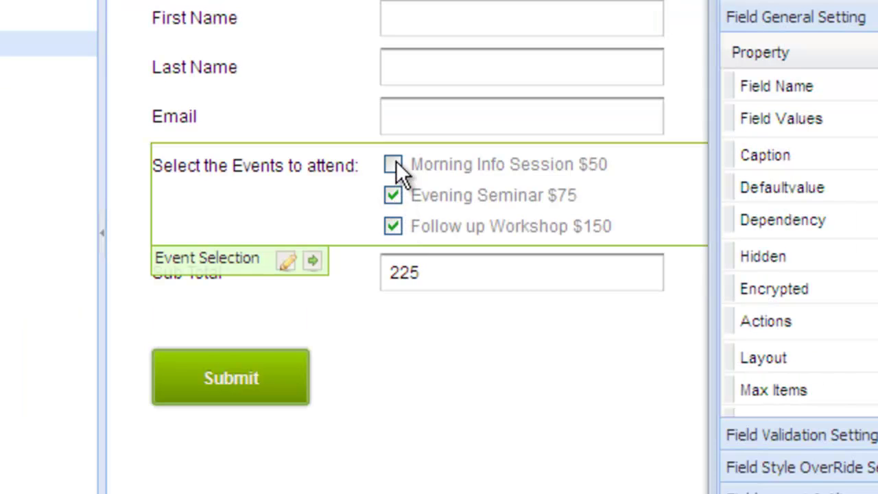
click(395, 164)
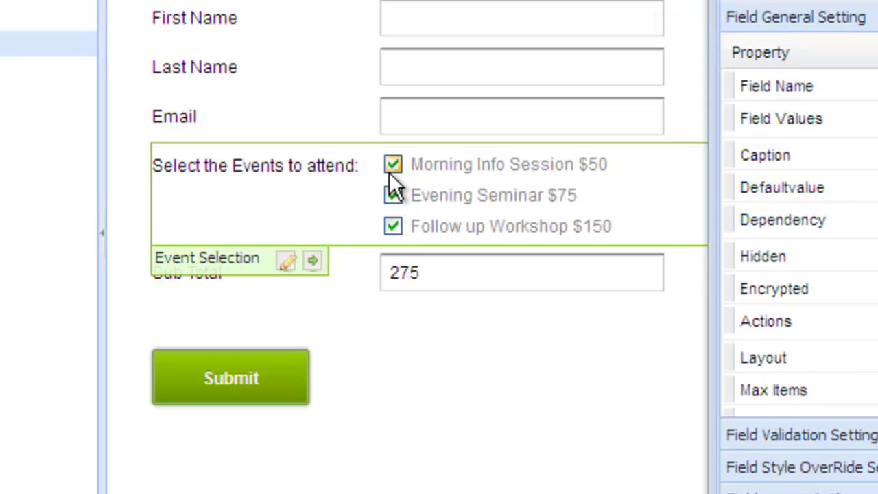
Wrap the whole addSelected expression in the Sub Total binding in currencyFormat with the $ symbol, and save the binding
click(367, 278)
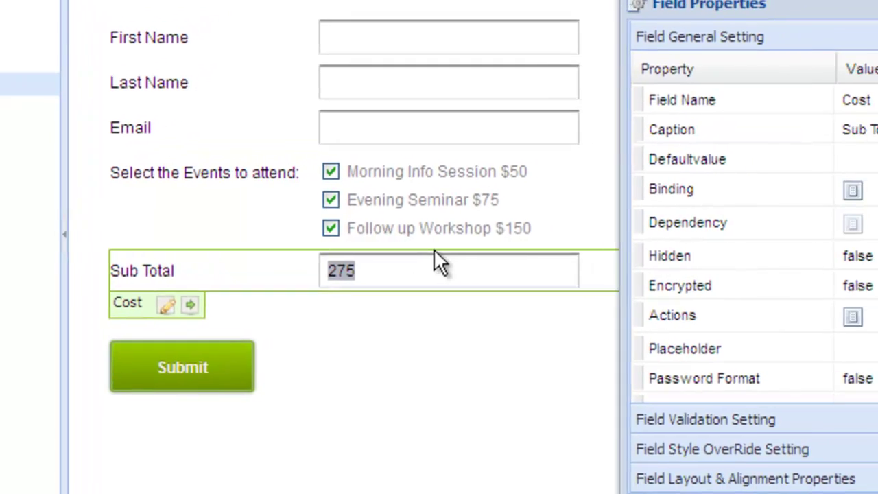
click(873, 194)
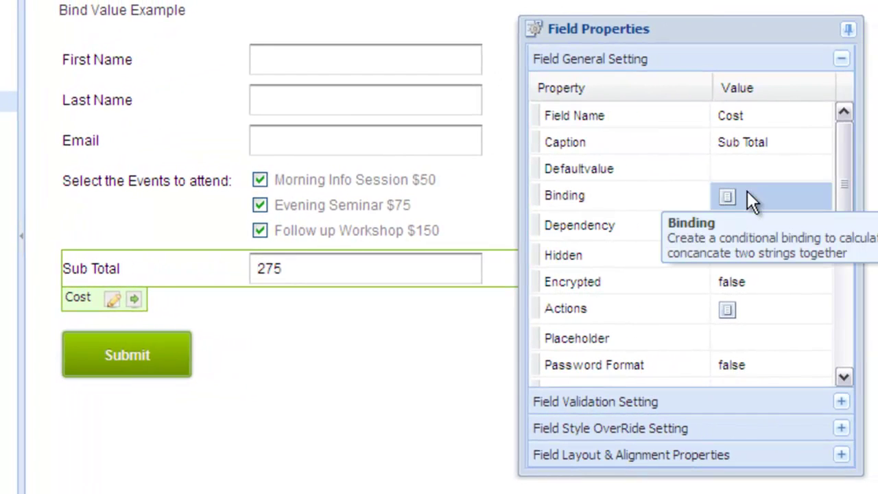
click(747, 192)
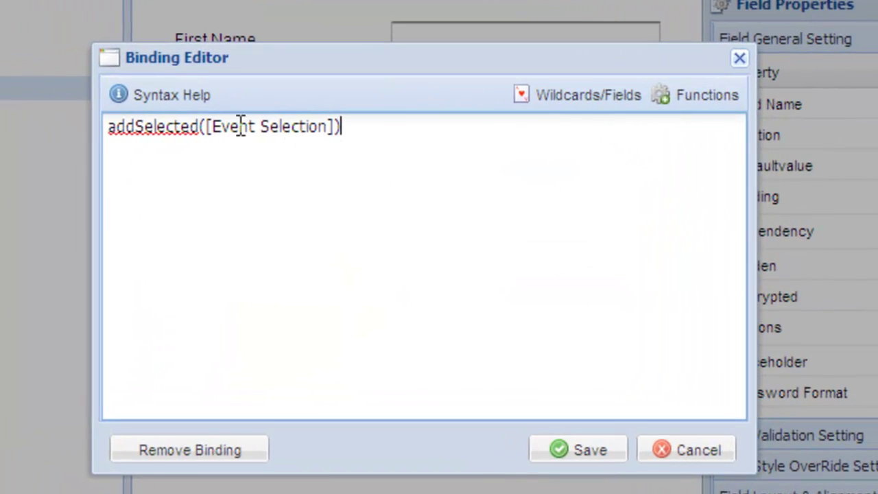
drag(341, 126, 101, 127)
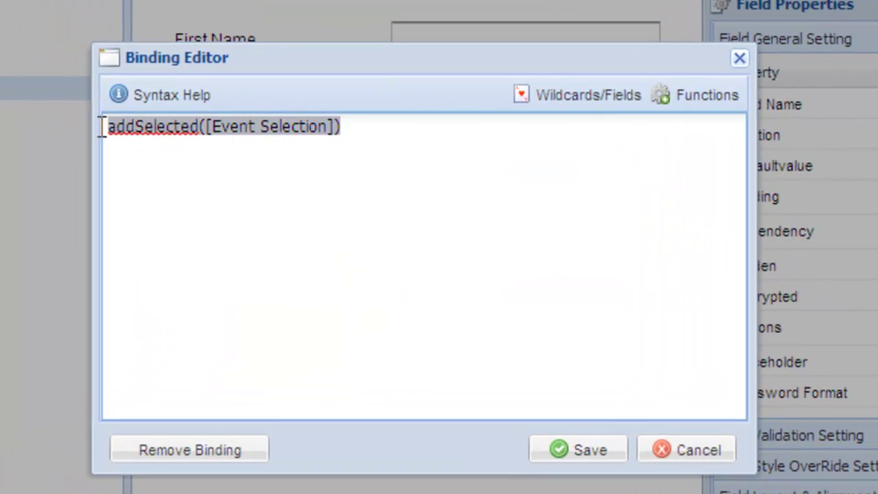
click(693, 107)
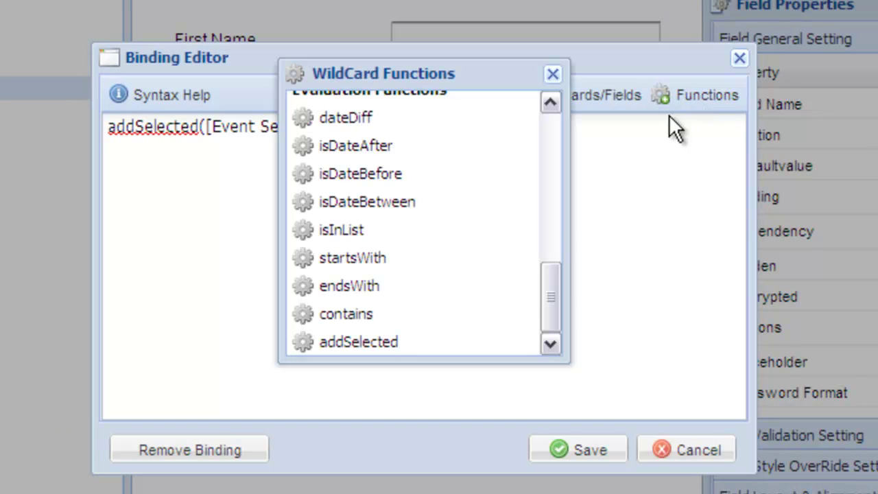
drag(557, 282, 556, 233)
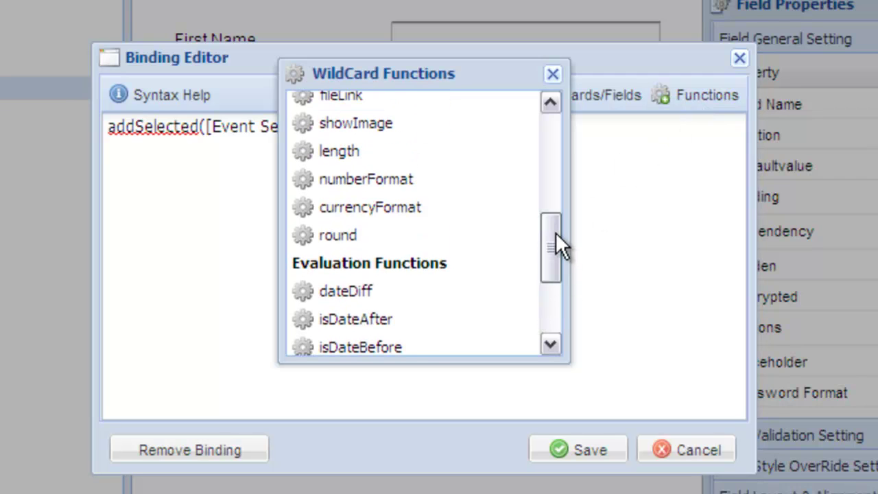
click(521, 215)
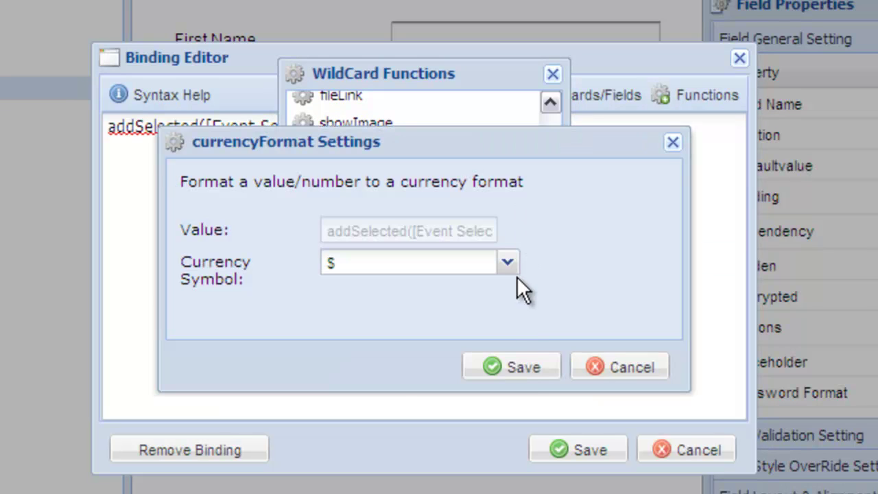
click(513, 369)
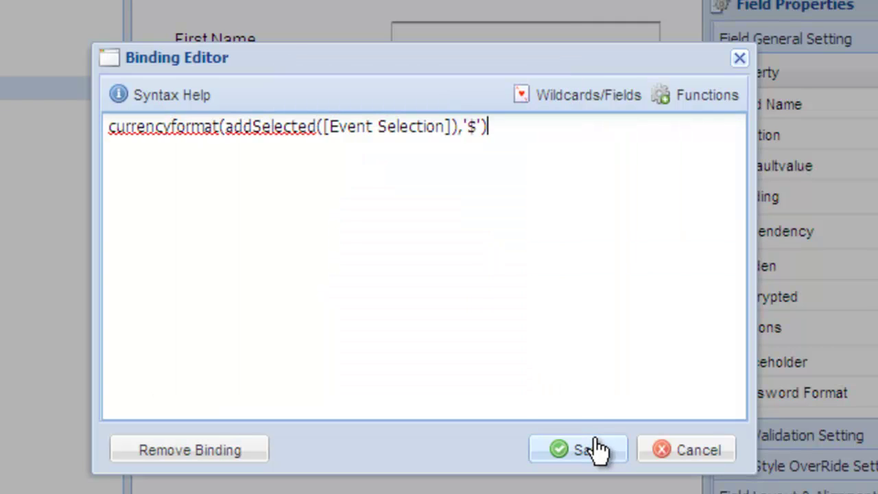
click(594, 448)
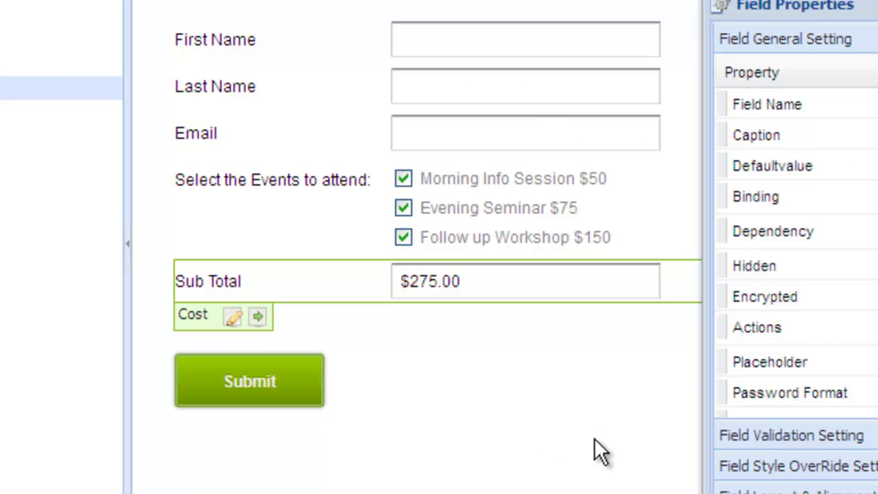